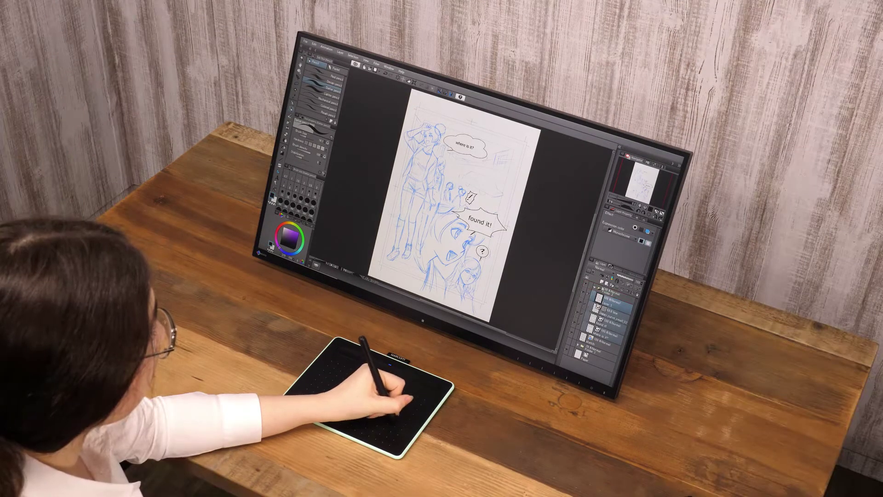
Collapse Folder 2 and start a new Frame Border folder from the Layer menu.
click(593, 289)
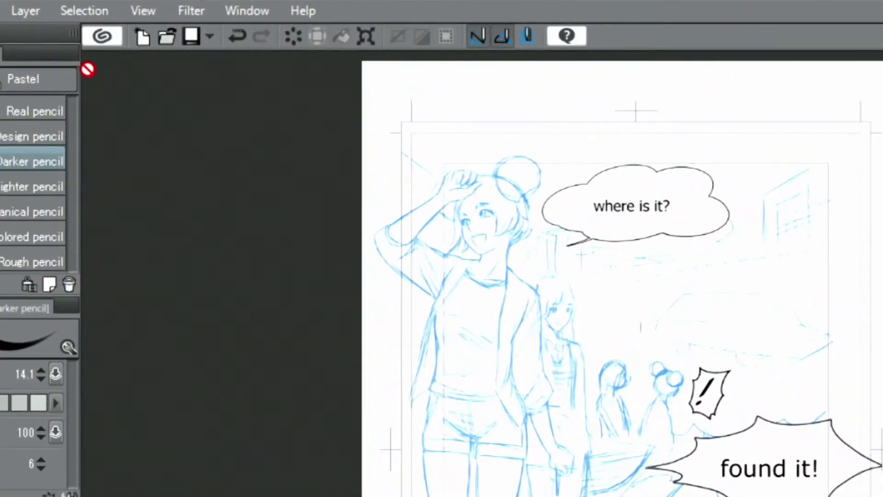
click(18, 8)
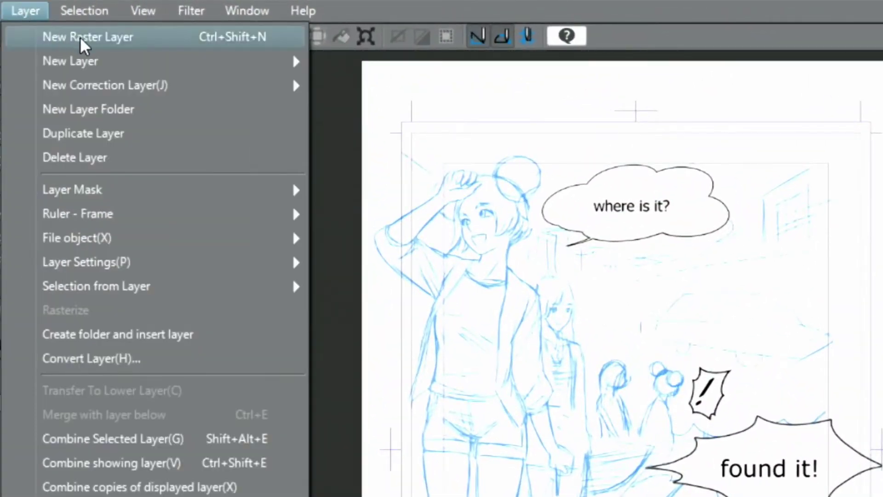
mouse_move(246, 64)
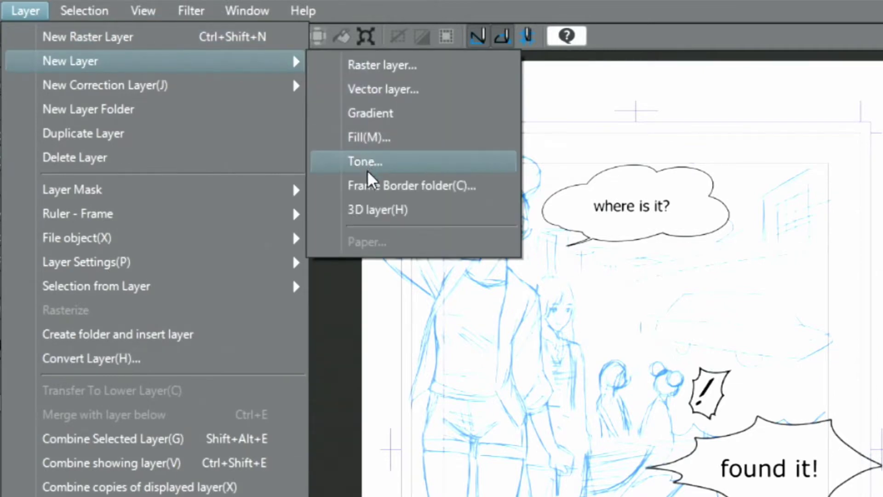
click(366, 191)
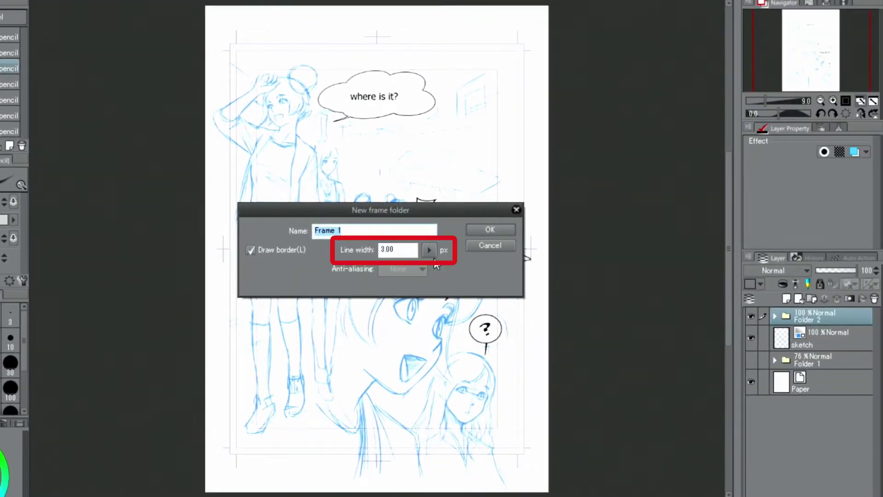
Create the Frame 1 border folder with a 10.00 px line width.
click(430, 251)
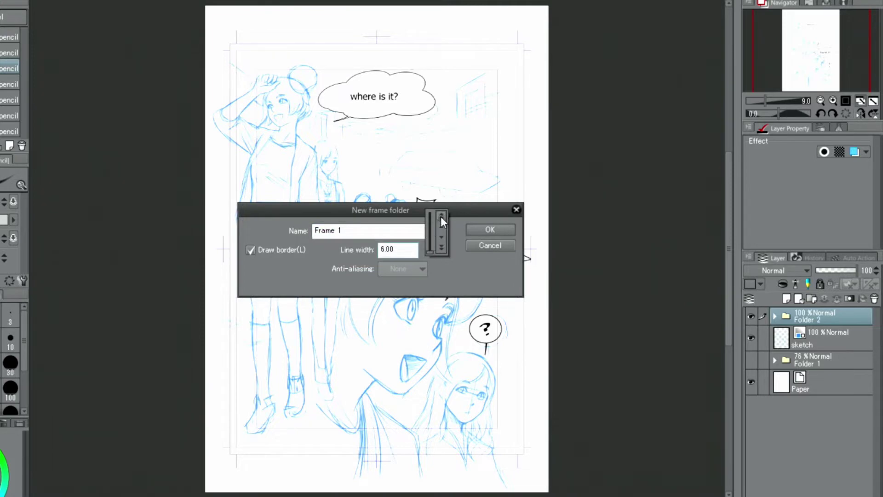
click(440, 216)
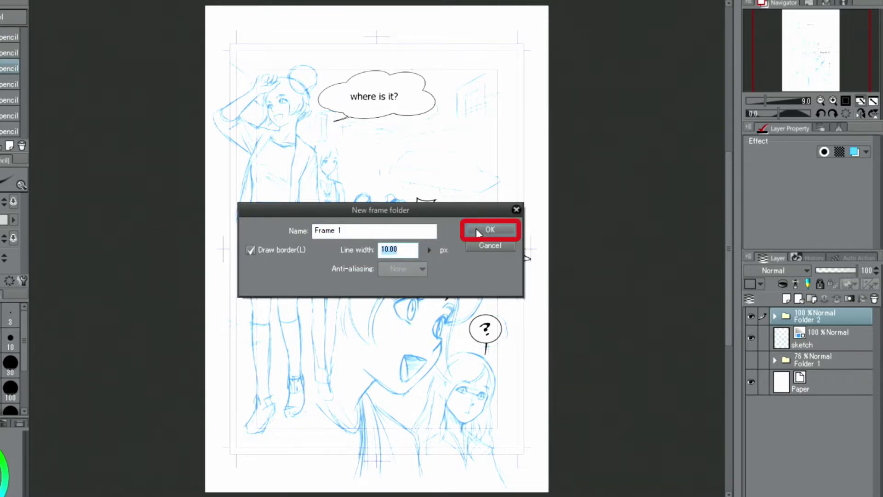
click(489, 230)
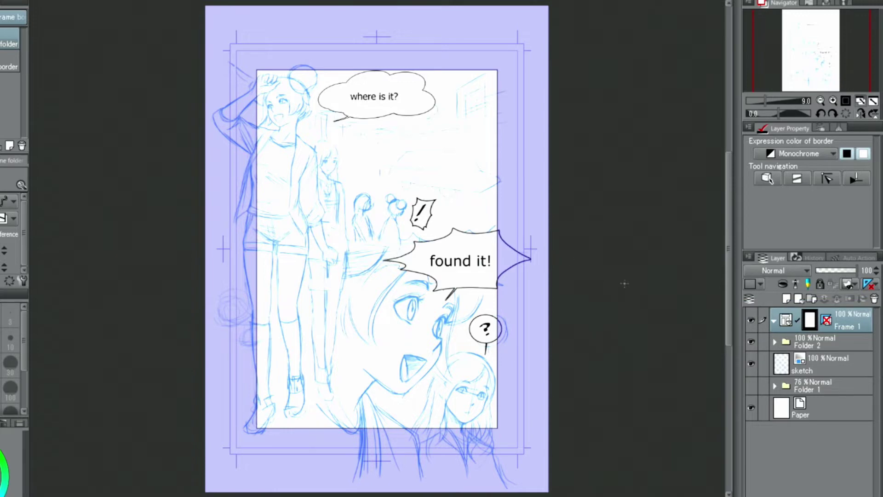
Move Frame 1 below Folder 2 and set Divide frame border spacing to 50 horizontal, 100 vertical.
drag(835, 332, 835, 346)
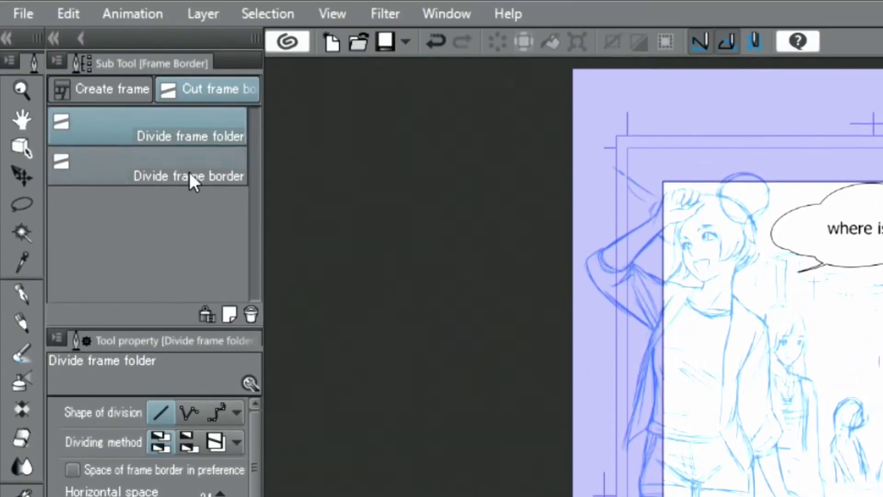
click(192, 174)
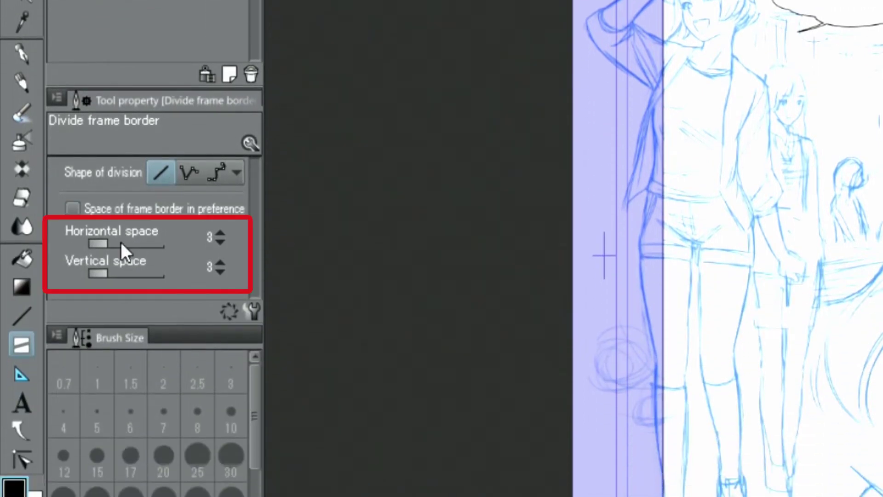
drag(110, 244, 132, 244)
click(221, 241)
click(220, 241)
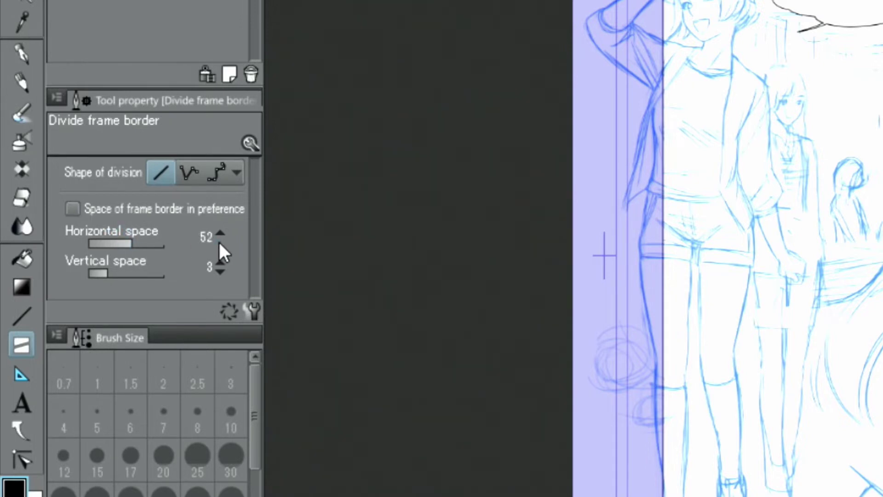
drag(117, 273, 140, 275)
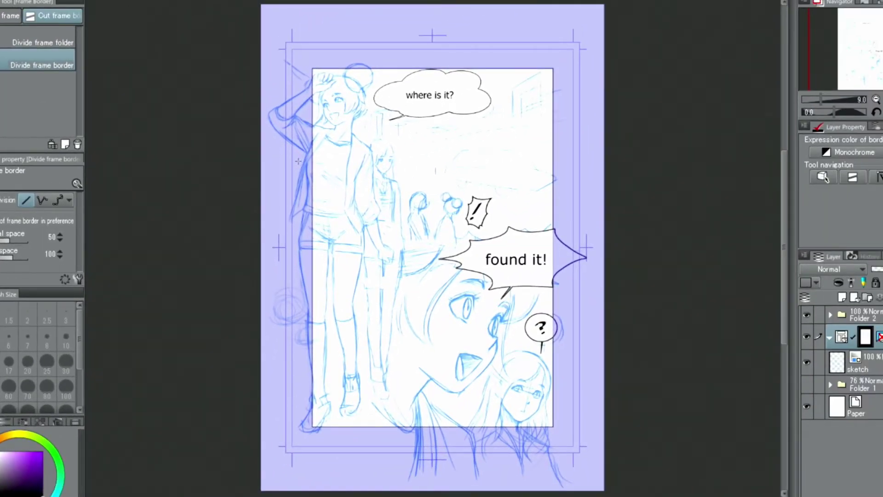
Cut two slanted gutters across the frame and a vertical cut through the bottom panel.
drag(349, 153, 461, 130)
drag(403, 140, 472, 132)
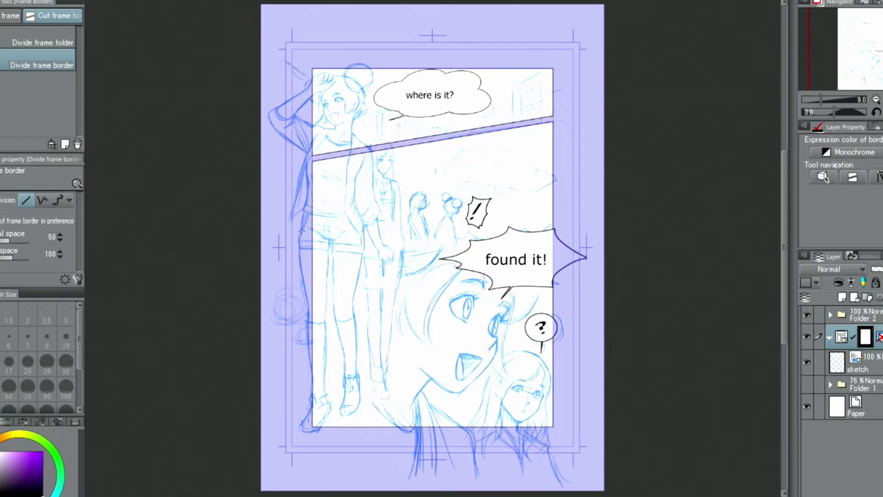
drag(322, 225, 460, 241)
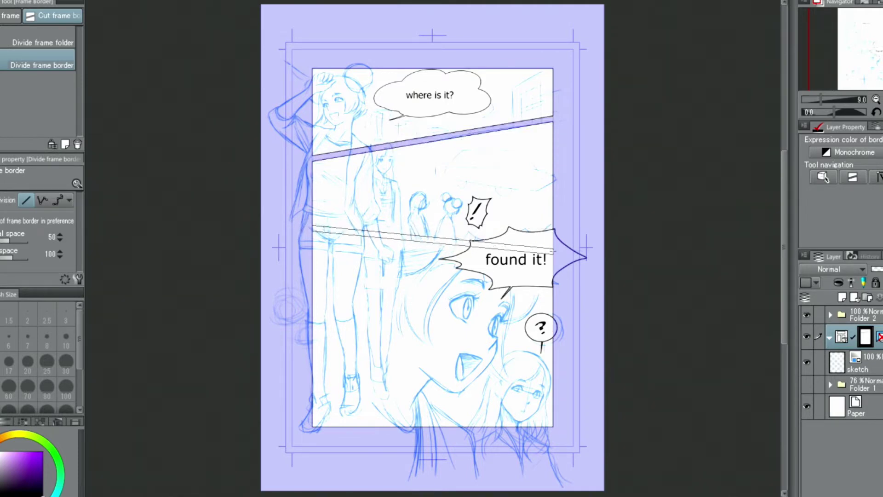
drag(557, 252, 568, 256)
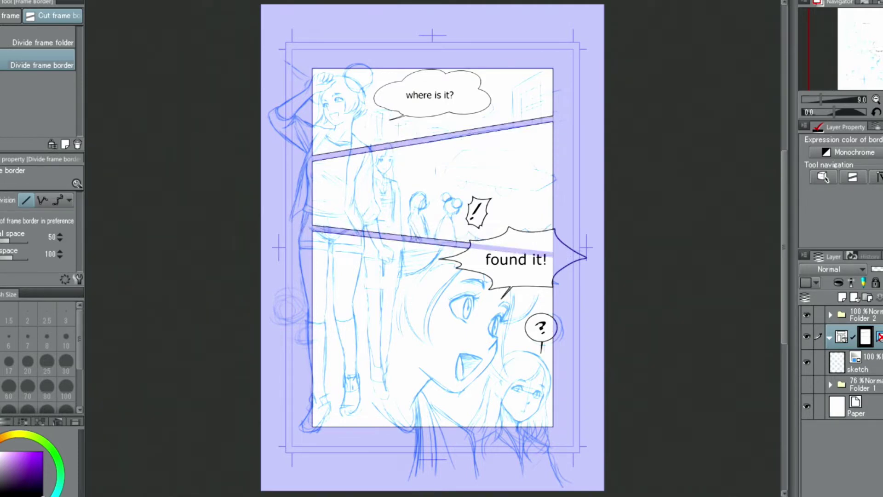
drag(390, 238, 383, 317)
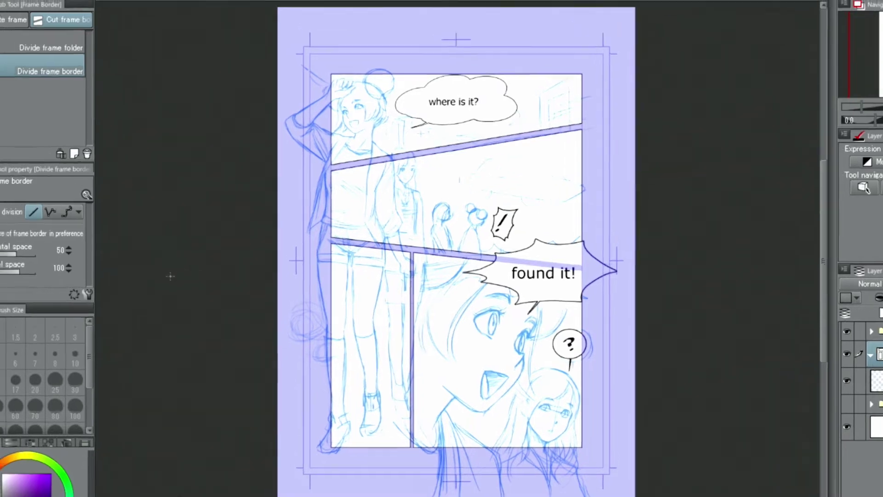
Switch to the Object tool and zoom in on the frame borders.
click(18, 147)
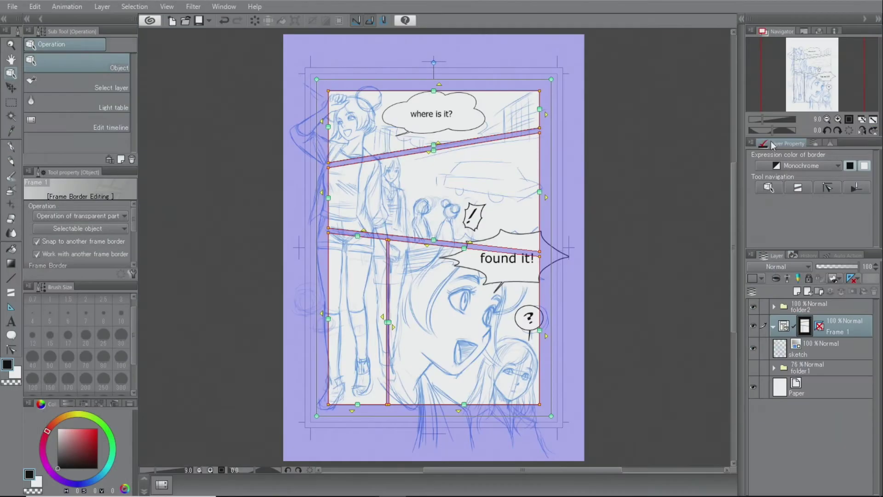
click(838, 119)
click(838, 119)
click(839, 119)
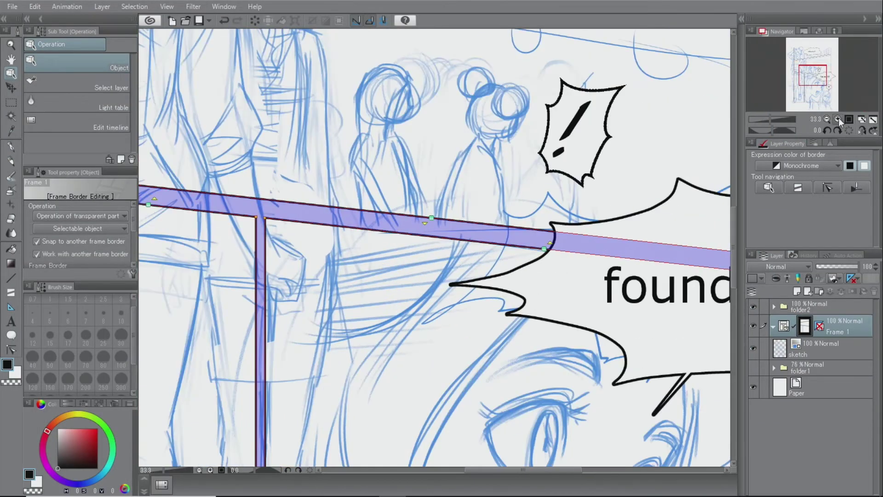
click(838, 119)
drag(811, 75, 802, 73)
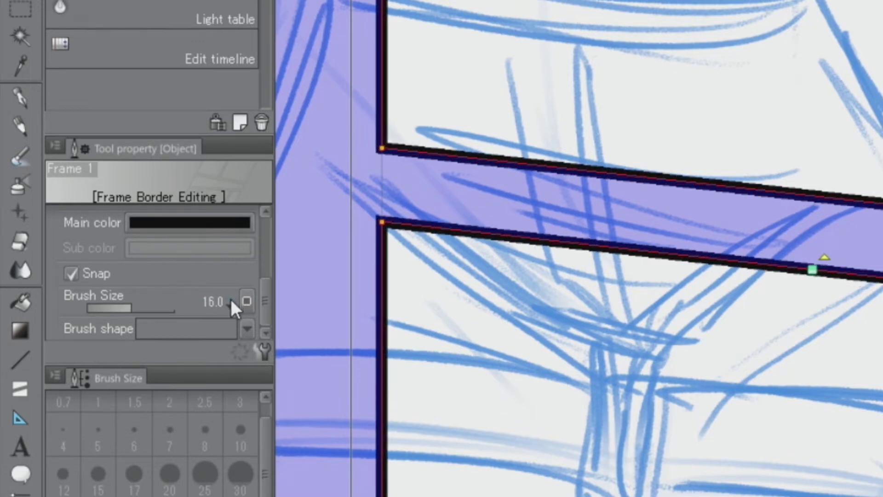
Set the border brush size to 20 with Random size variation at minimum 35.
click(230, 298)
click(231, 297)
click(231, 298)
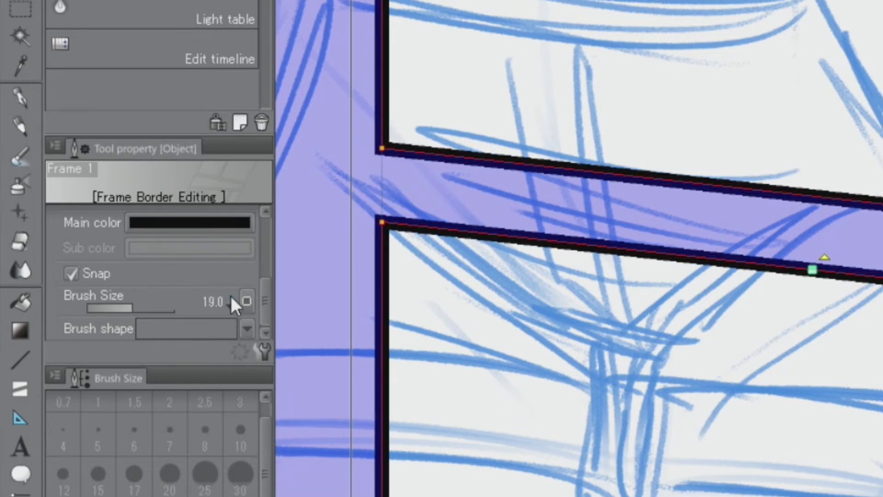
click(231, 296)
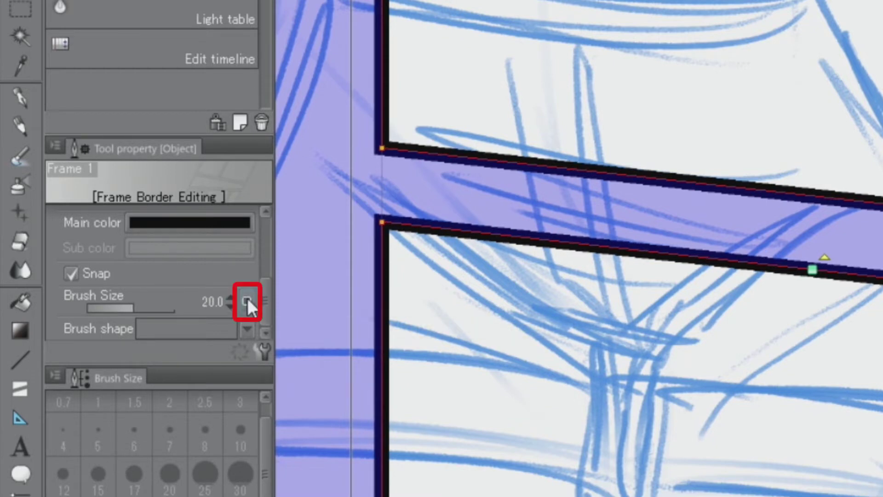
click(247, 298)
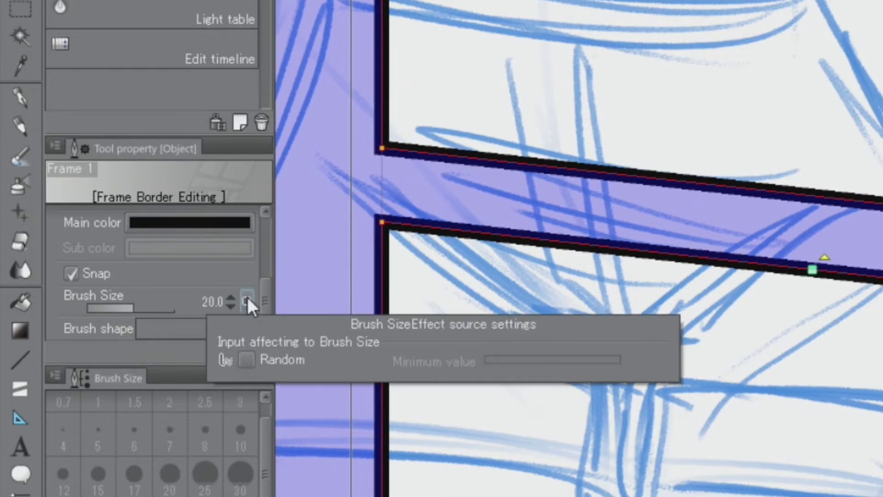
click(251, 361)
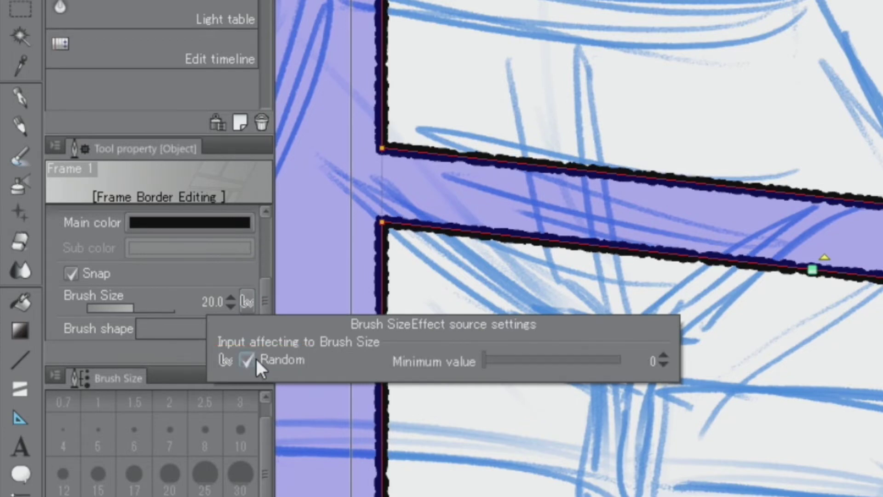
mouse_move(486, 356)
mouse_down()
mouse_move(619, 358)
mouse_move(535, 370)
mouse_up()
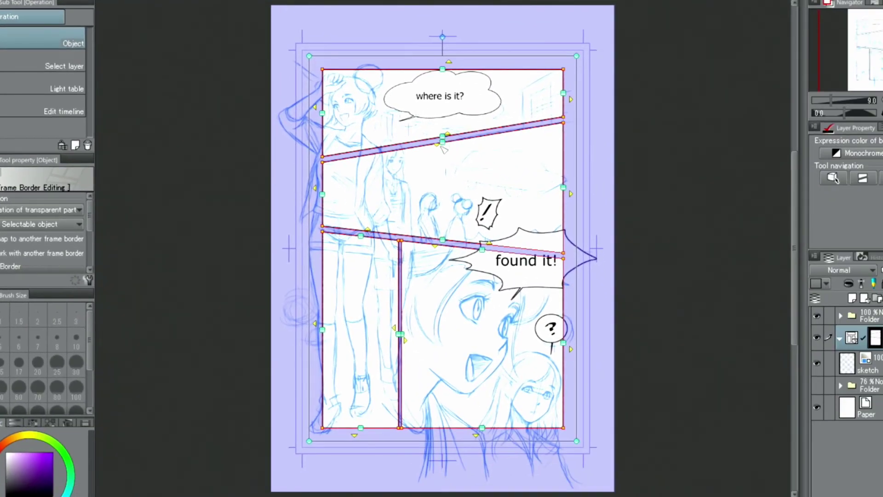
Raise the upper diagonal gutter, shift the vertical gutter left to widen it, and select the lower-left panel.
drag(441, 147, 441, 139)
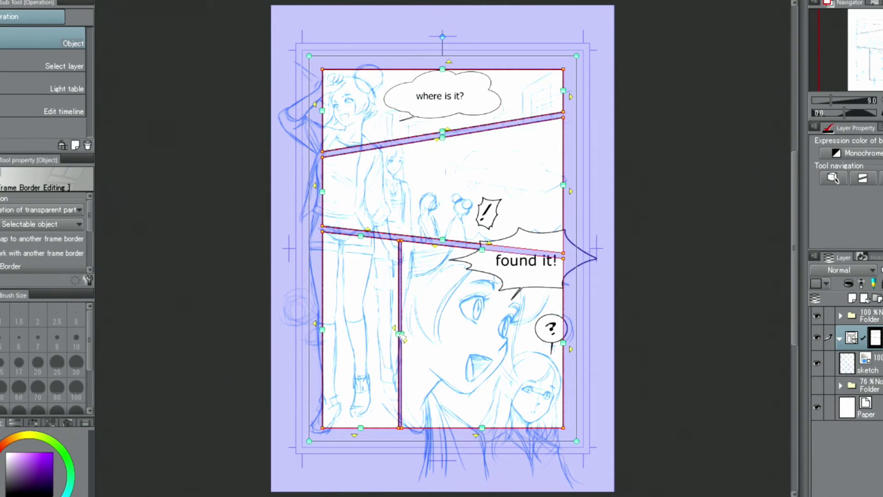
drag(398, 339, 390, 339)
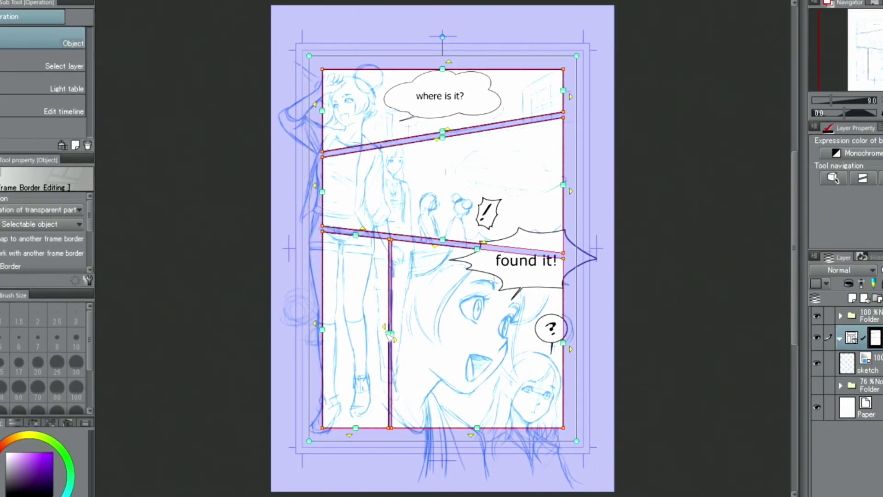
drag(390, 337, 378, 339)
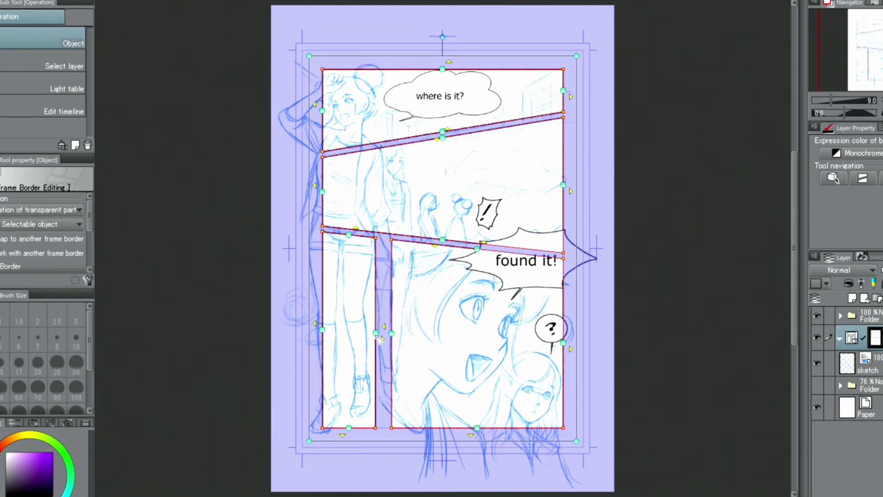
click(375, 286)
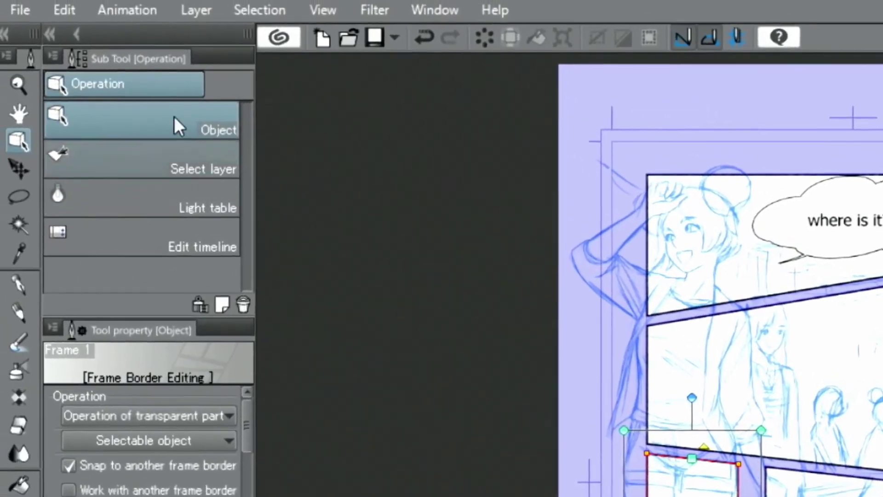
Delete the selected lower-left panel with Edit > Clear.
click(64, 11)
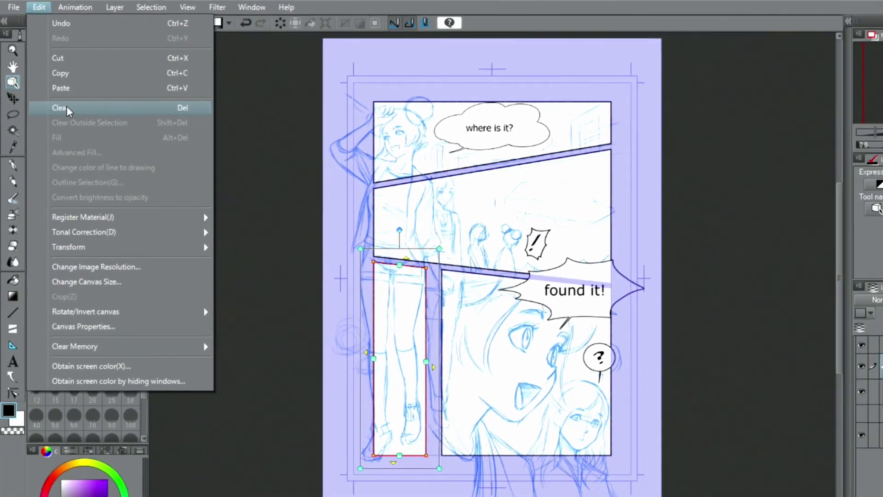
click(117, 190)
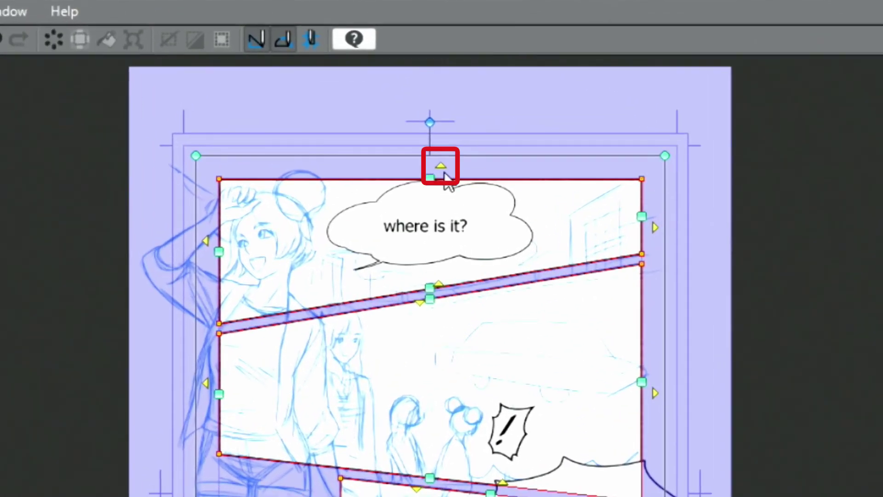
Snap the top border, both right borders and the bottom border of the panels to the page edges.
click(442, 166)
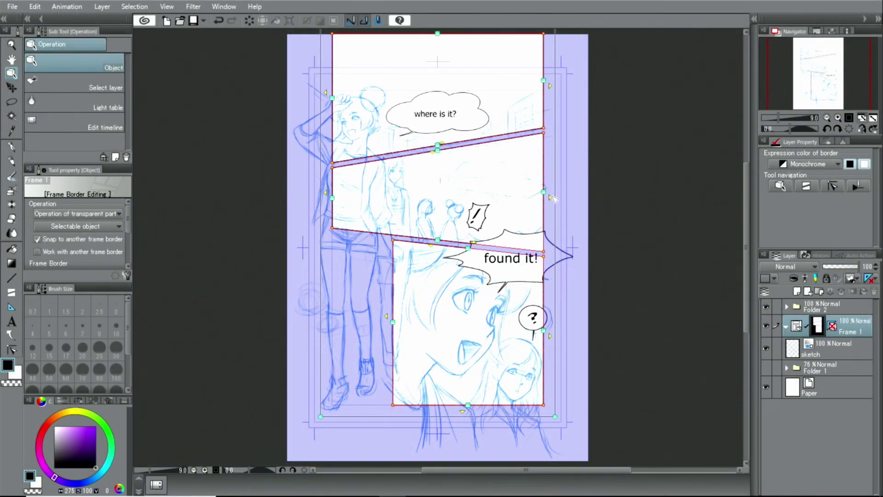
click(550, 197)
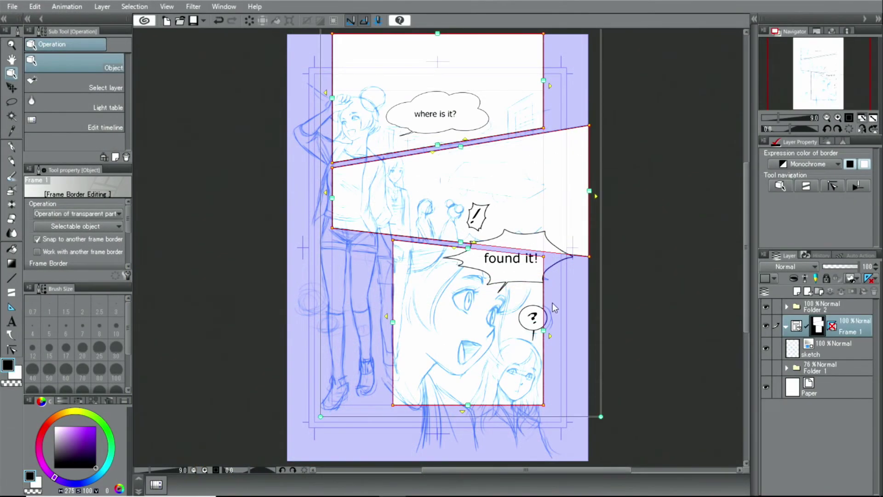
click(550, 338)
click(486, 413)
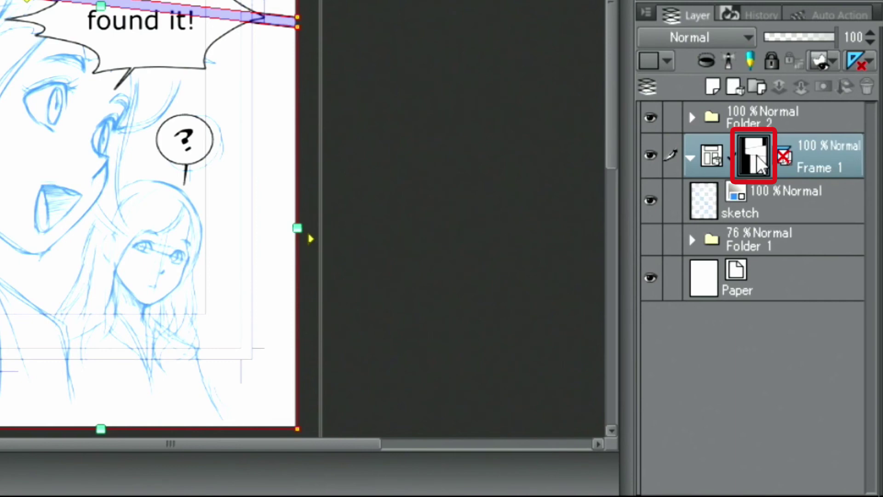
Disable the Frame 1 layer mask and select the sketch layer.
right_click(758, 159)
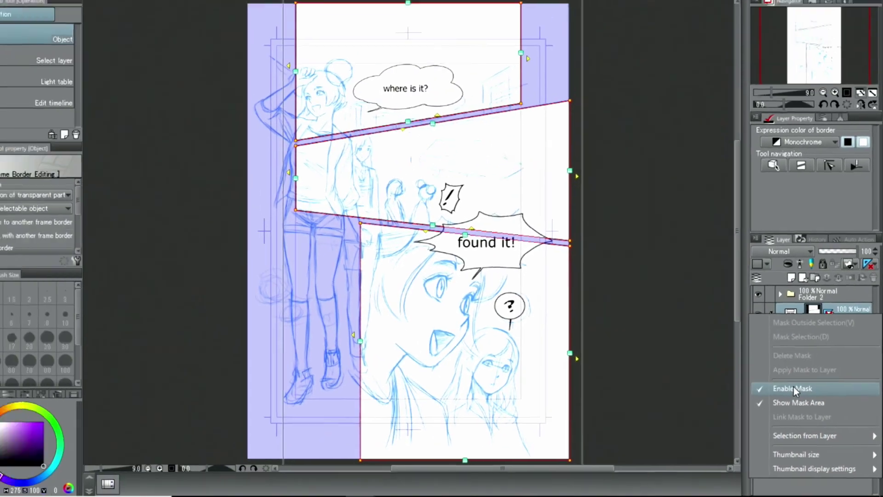
click(717, 295)
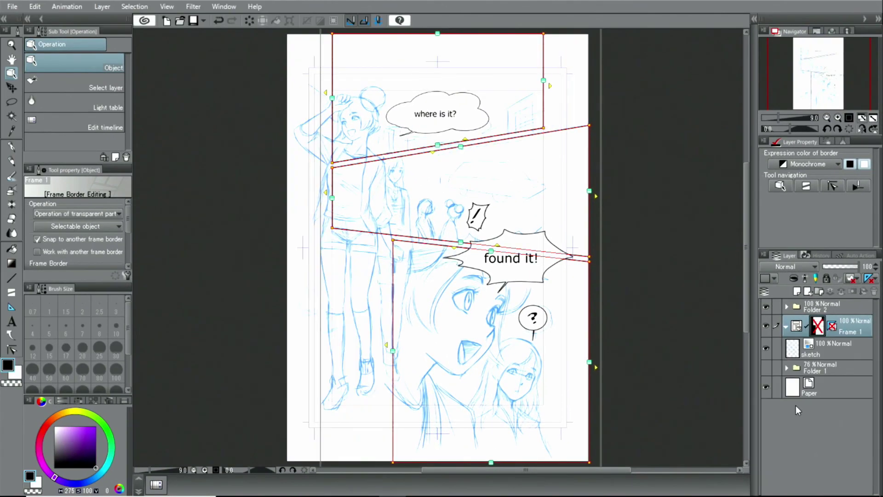
click(830, 357)
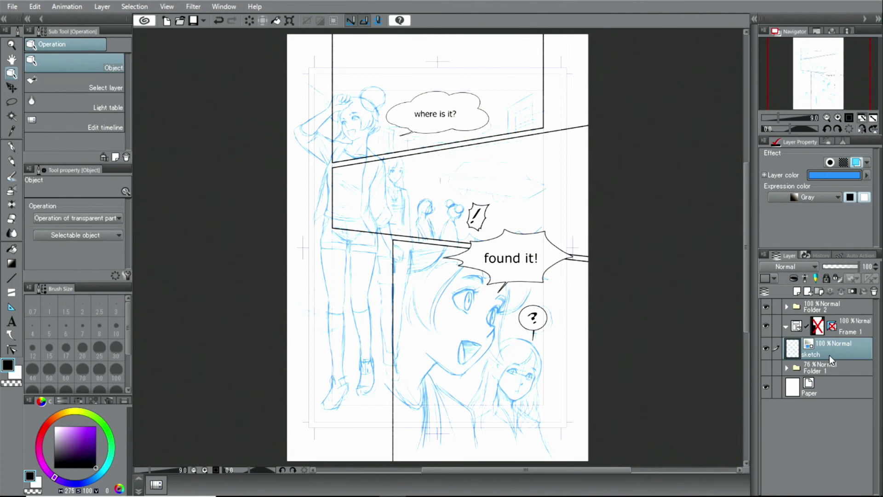